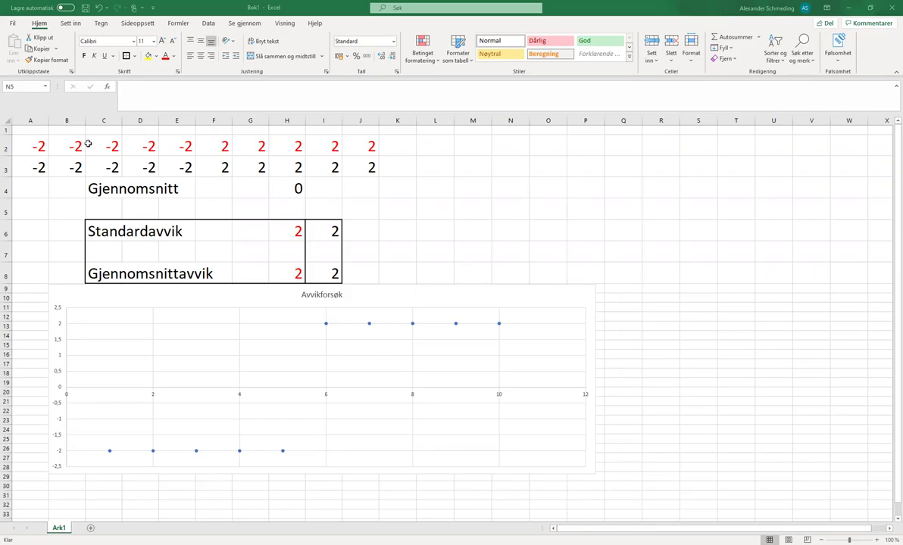
- Examine the two data rows, their mean and the standard and average deviation values calculated from them
{"action": "left_click_drag", "start_coordinate": [38, 144], "coordinate": [371, 147]}
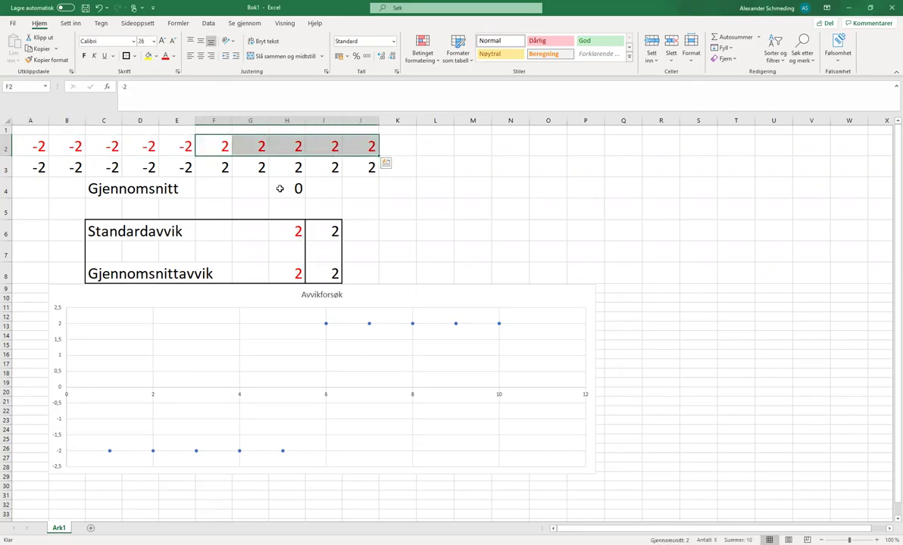
{"action": "left_click", "coordinate": [278, 192]}
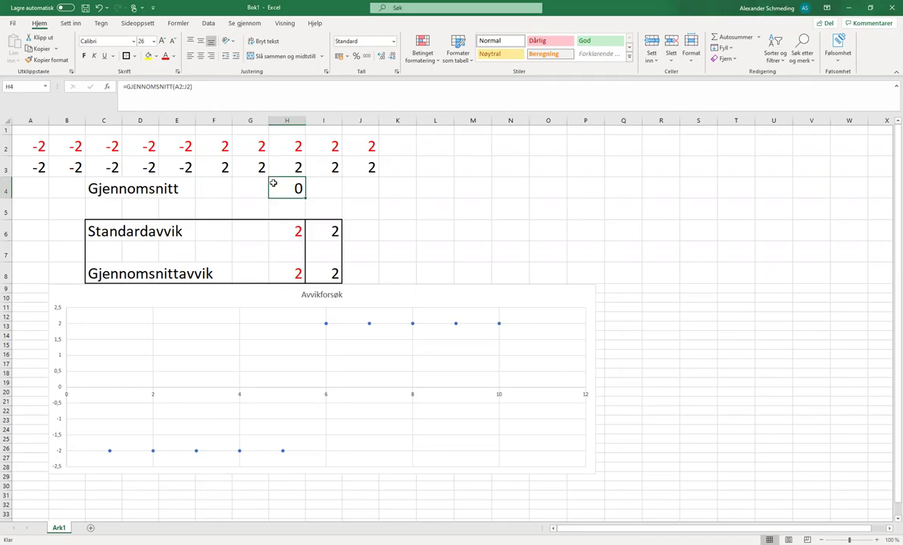
{"action": "left_click_drag", "start_coordinate": [291, 230], "coordinate": [287, 267]}
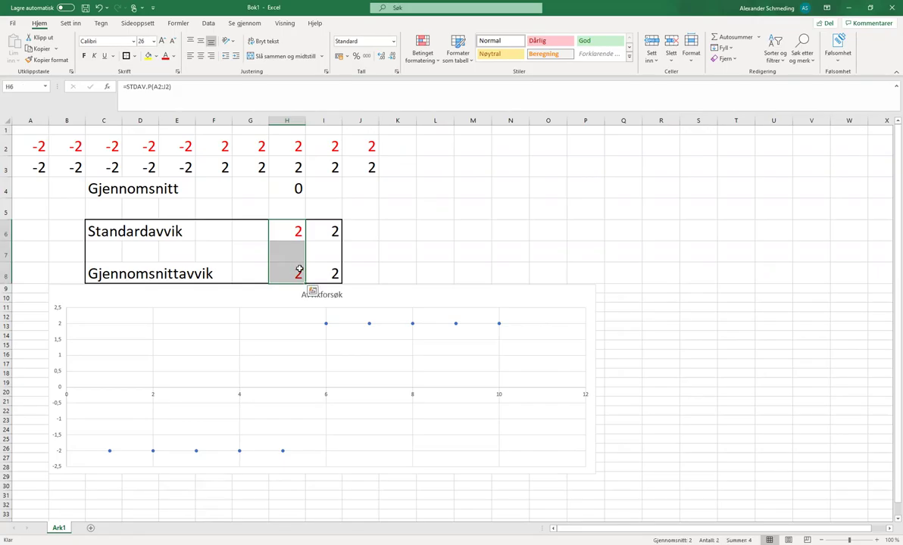
{"action": "left_click_drag", "start_coordinate": [309, 227], "coordinate": [324, 268]}
{"action": "left_click_drag", "start_coordinate": [30, 168], "coordinate": [371, 167]}
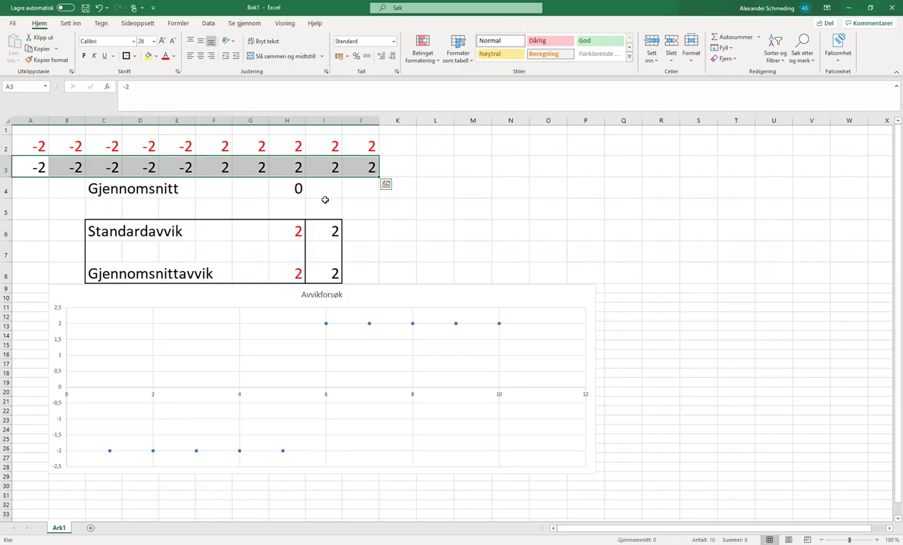
- Centre the deviation results in H6:I8 horizontally
{"action": "left_click_drag", "start_coordinate": [295, 233], "coordinate": [325, 273]}
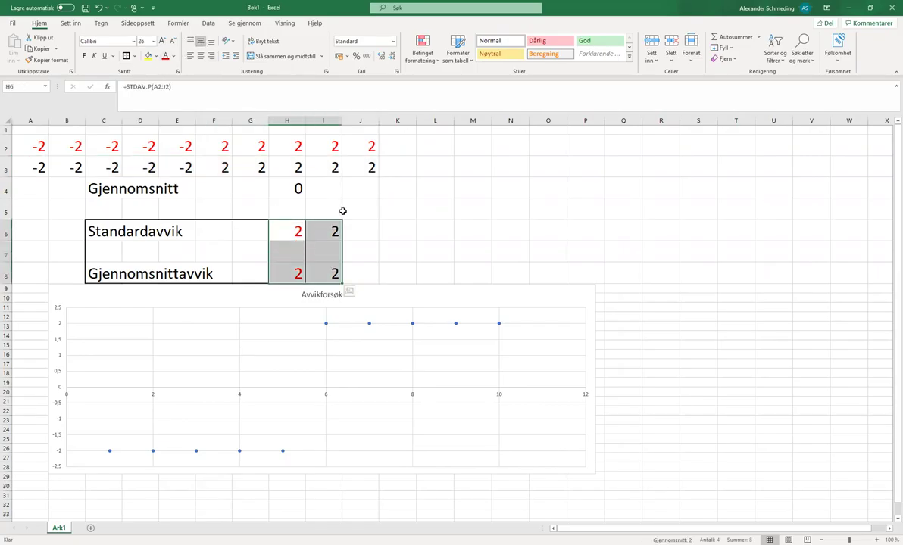
{"action": "left_click", "coordinate": [200, 56]}
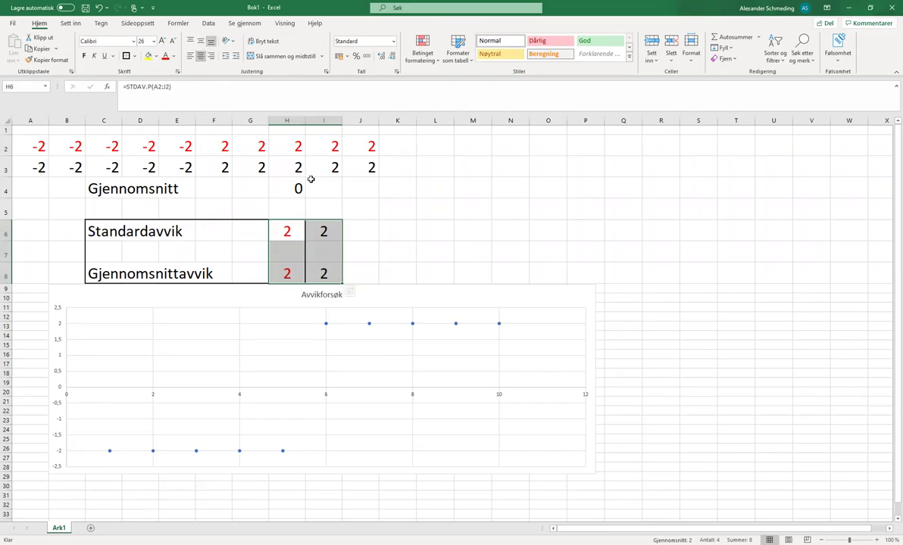
{"action": "left_click", "coordinate": [283, 199]}
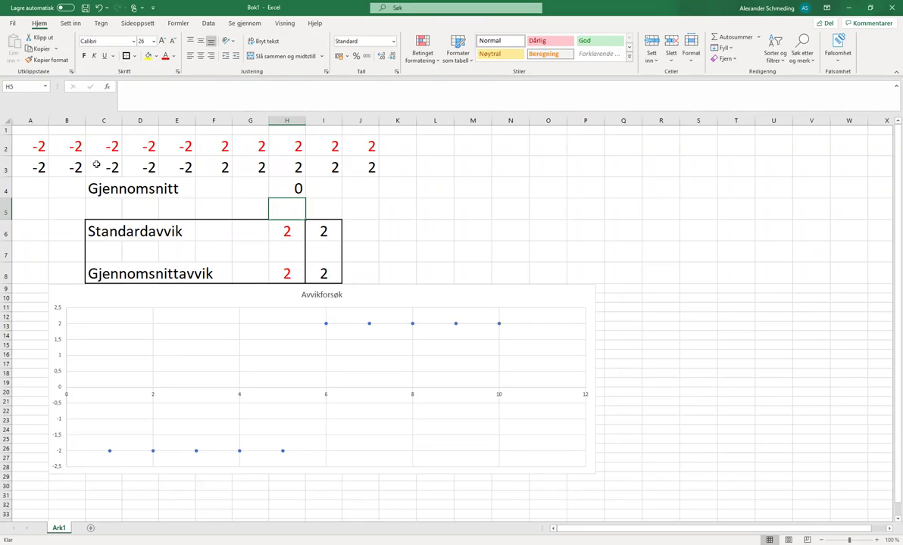
- Set the outer values of the red data row to -3 in A2 and 3 in J2
{"action": "left_click", "coordinate": [39, 148]}
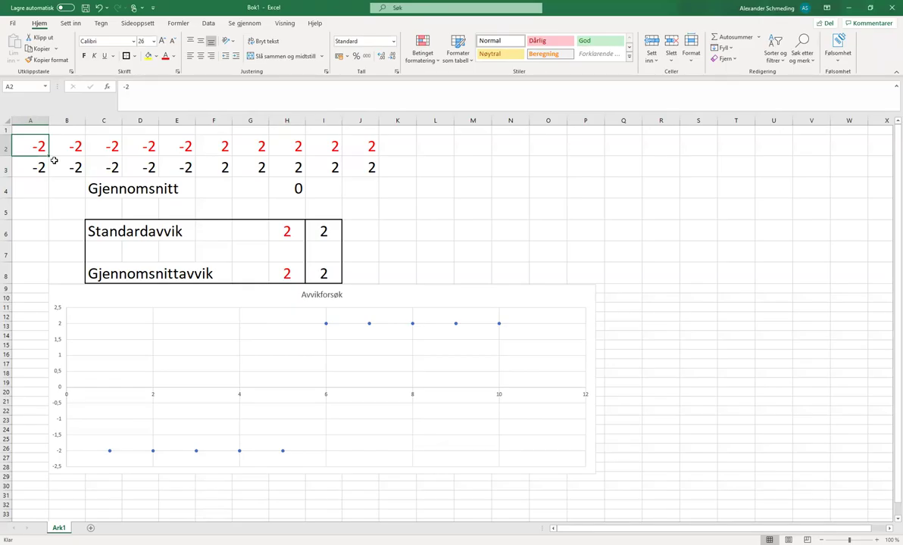
{"action": "type", "text": "-3"}
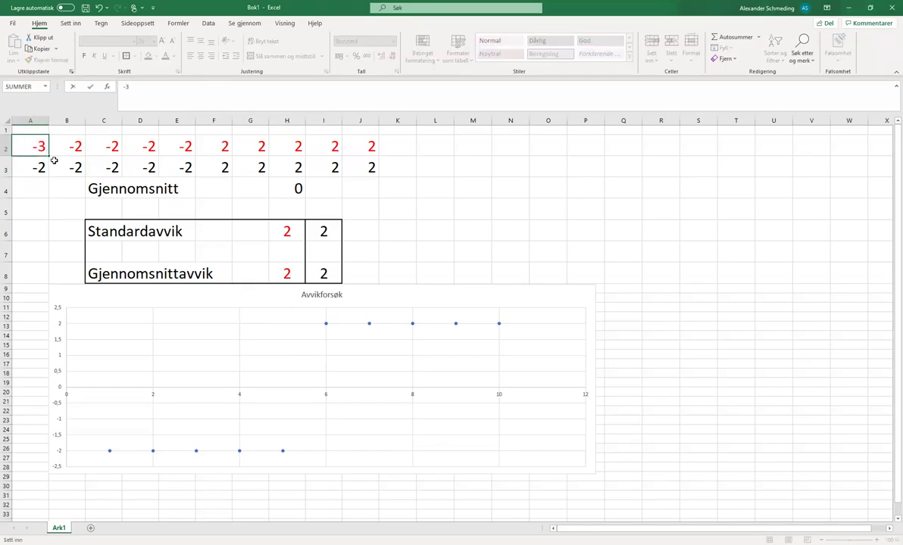
{"action": "left_click", "coordinate": [351, 151]}
{"action": "type", "text": "3"}
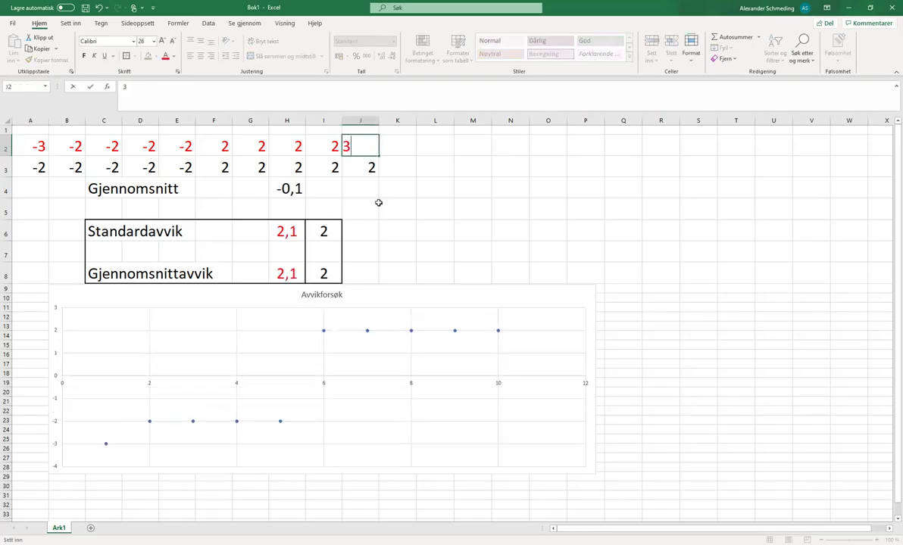
{"action": "key", "text": "Return"}
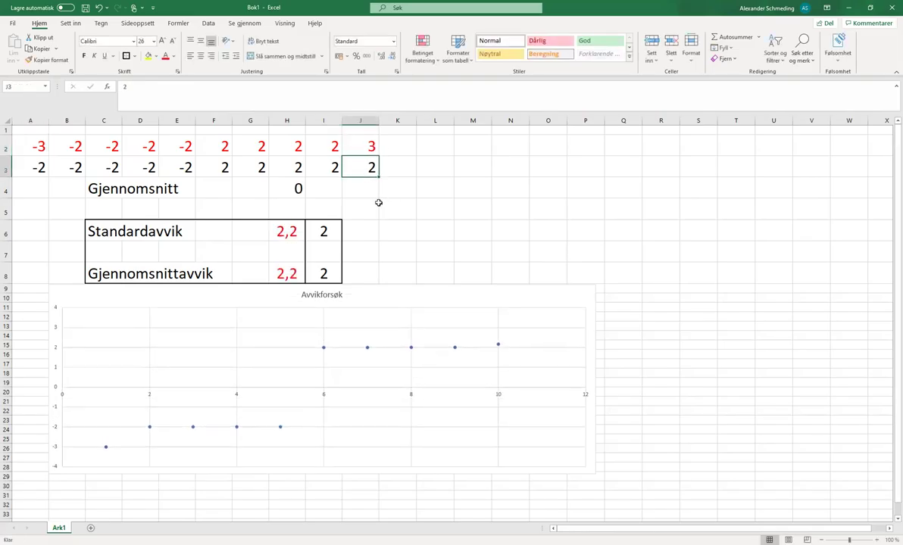
- Compare the red row's mean, standard deviation and average deviation with the results for the black row
{"action": "left_click", "coordinate": [300, 194]}
{"action": "left_click_drag", "start_coordinate": [288, 231], "coordinate": [302, 278]}
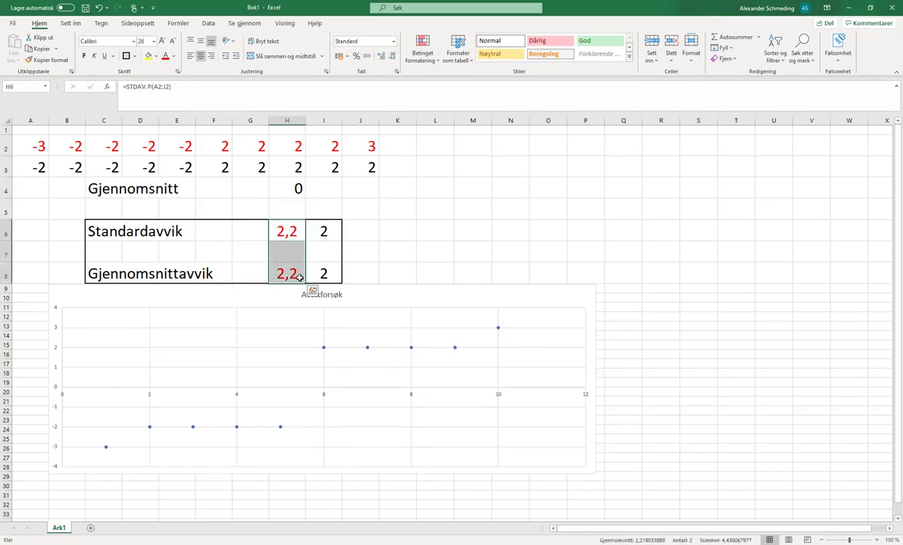
{"action": "left_click", "coordinate": [367, 226]}
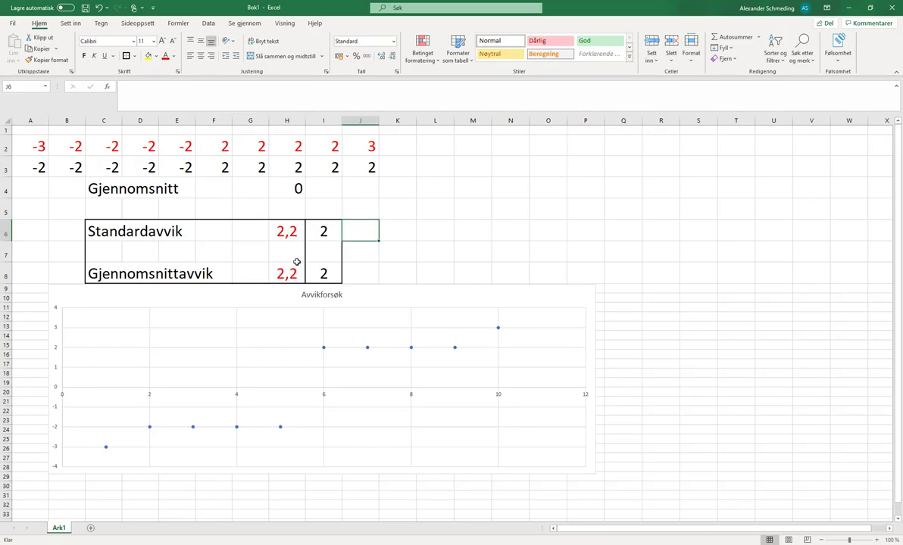
{"action": "left_click_drag", "start_coordinate": [279, 231], "coordinate": [312, 229]}
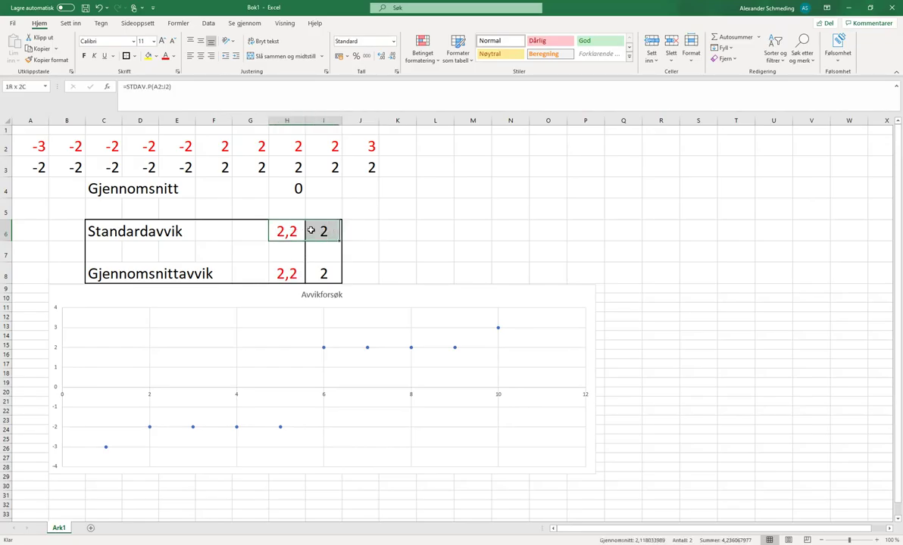
{"action": "left_click_drag", "start_coordinate": [23, 162], "coordinate": [362, 167]}
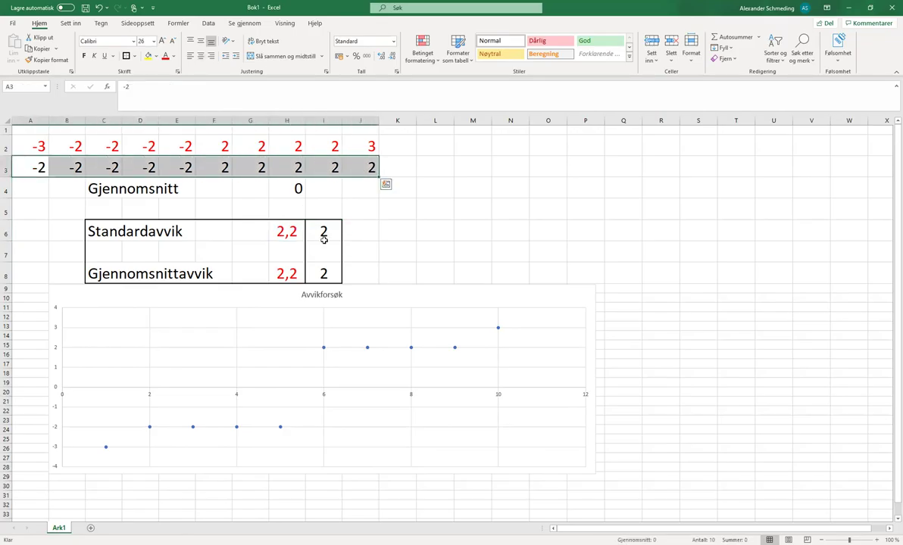
- Set the outer values of the red data row to -10 in A2 and 10 in J2
{"action": "left_click", "coordinate": [36, 142]}
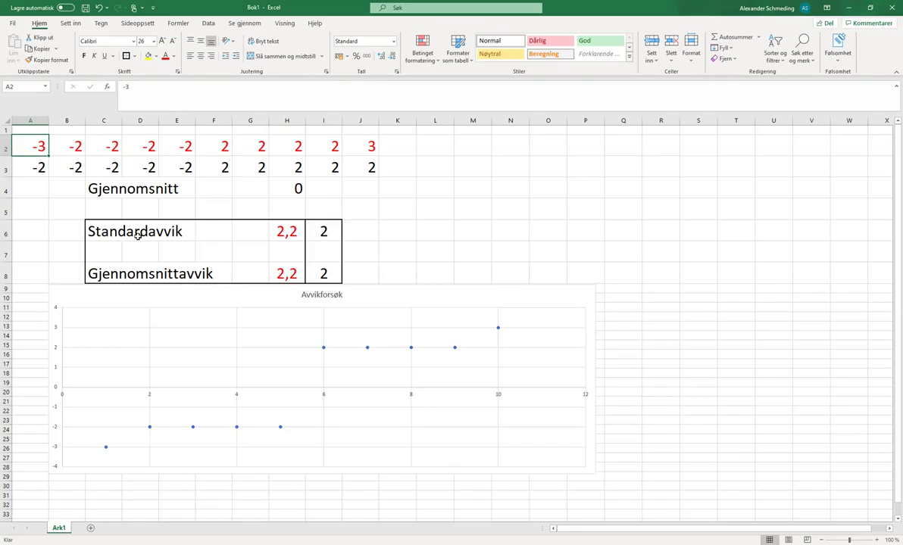
{"action": "type", "text": "-10"}
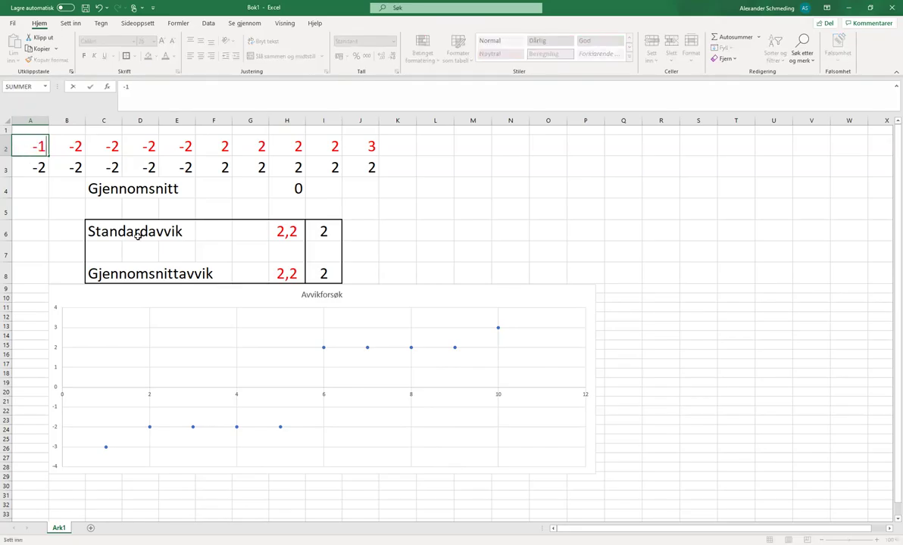
{"action": "left_click", "coordinate": [355, 145]}
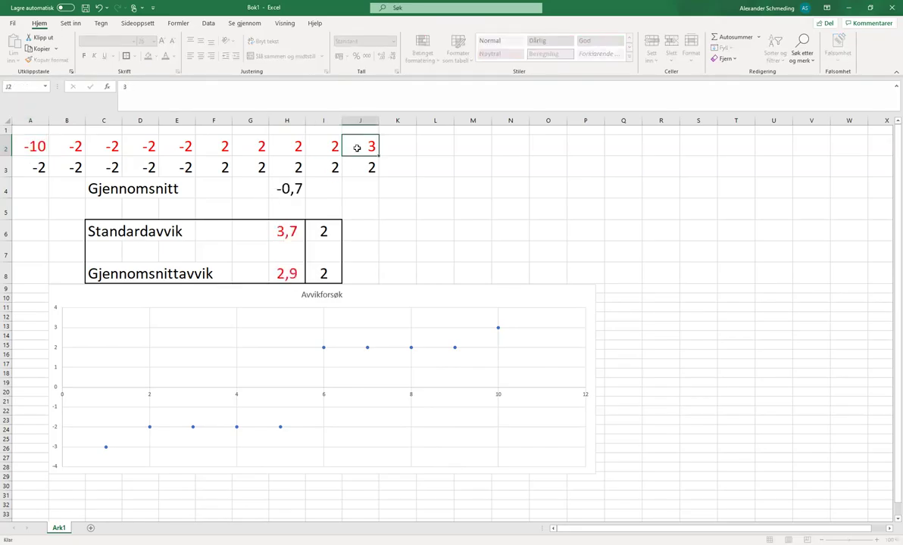
{"action": "double_click", "coordinate": [354, 145]}
{"action": "key", "text": "BackSpace"}
{"action": "type", "text": "10"}
{"action": "key", "text": "Return"}
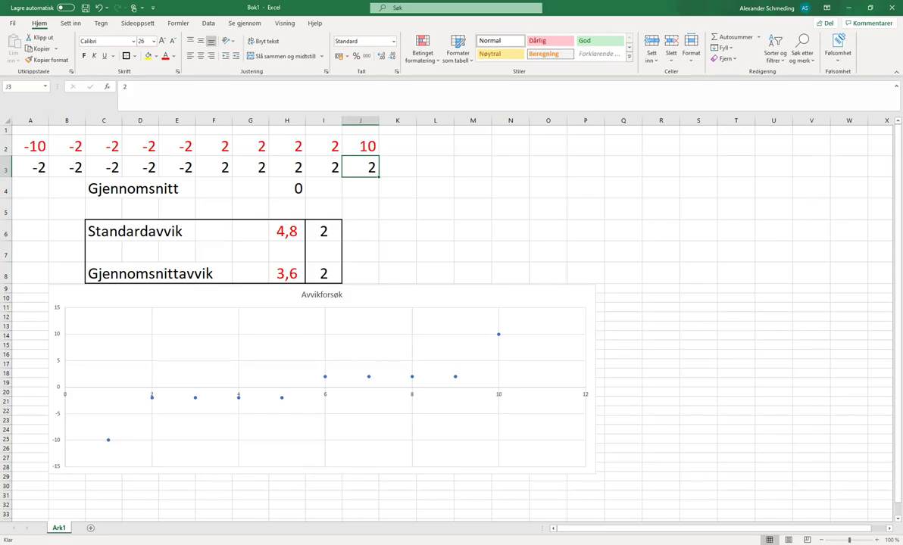
- Copy the red data row A2:J2 into A3:J3 and give the pasted values a black font colour
{"action": "left_click_drag", "start_coordinate": [28, 145], "coordinate": [370, 142]}
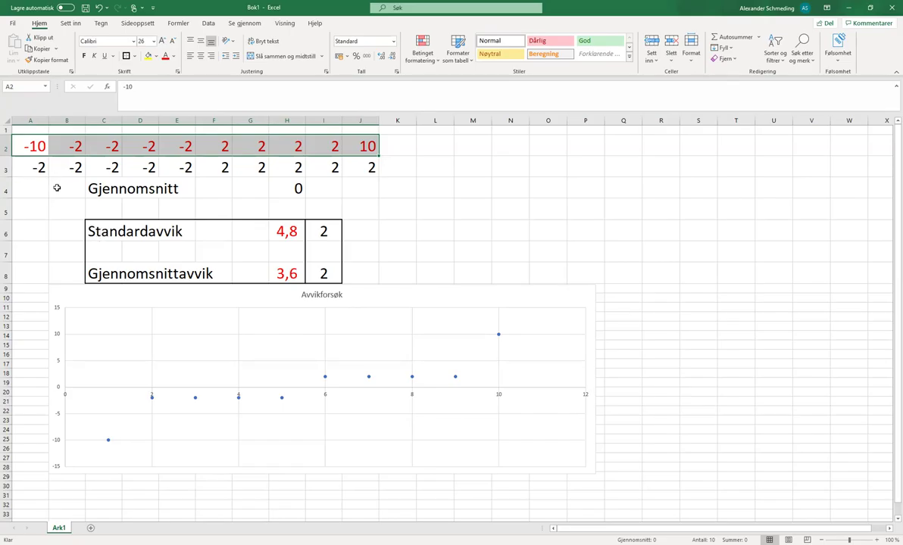
{"action": "key", "text": "ctrl+c"}
{"action": "left_click", "coordinate": [33, 167]}
{"action": "key", "text": "ctrl+v"}
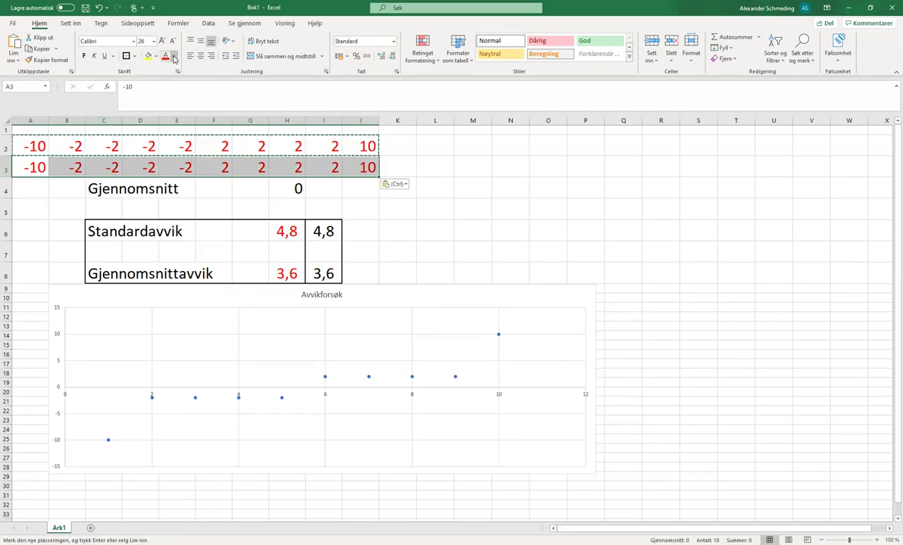
{"action": "key", "text": "ctrl+z"}
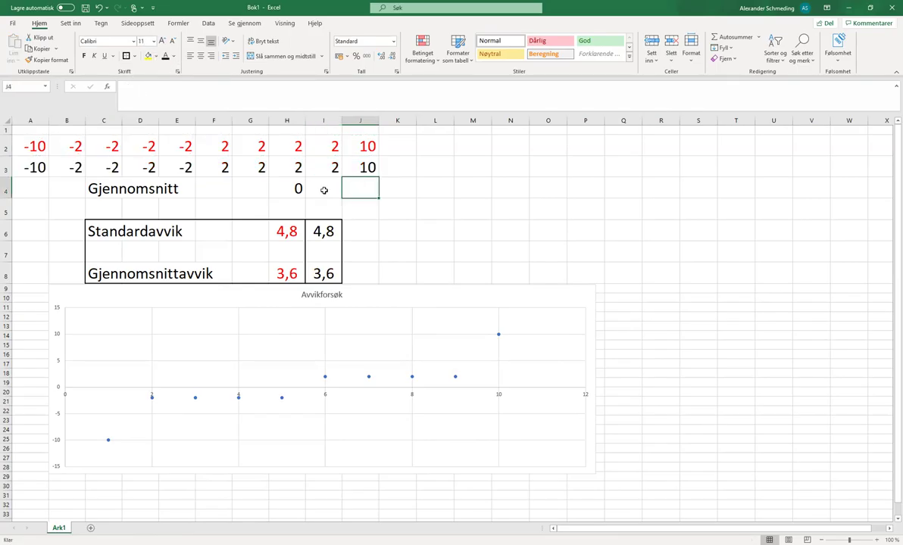
- Change B2 to -10 and I2 to 10 in the red data row
{"action": "left_click", "coordinate": [77, 146]}
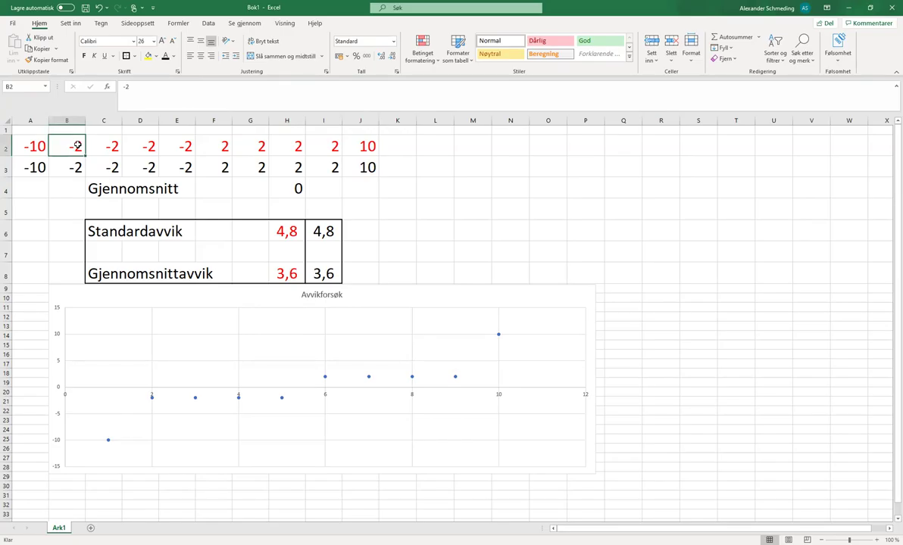
{"action": "type", "text": "-10"}
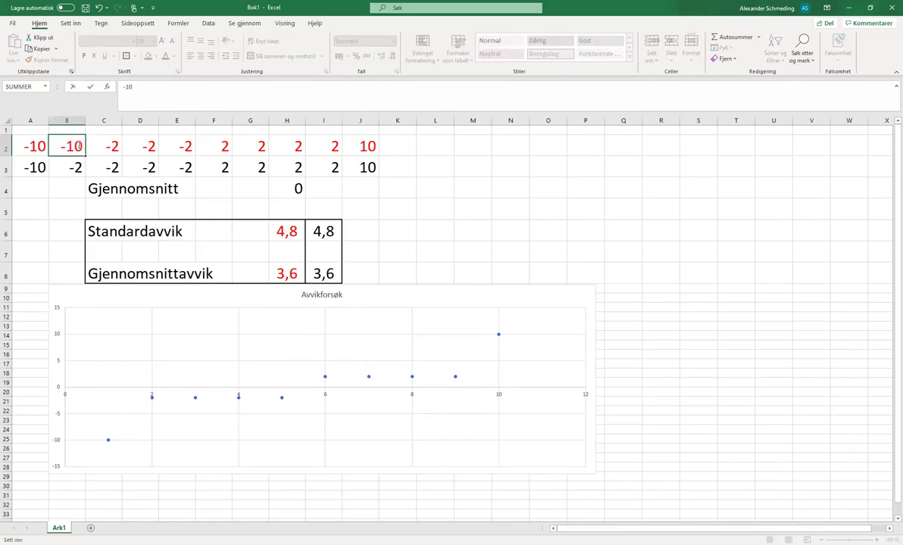
{"action": "left_click", "coordinate": [318, 147]}
{"action": "type", "text": "10"}
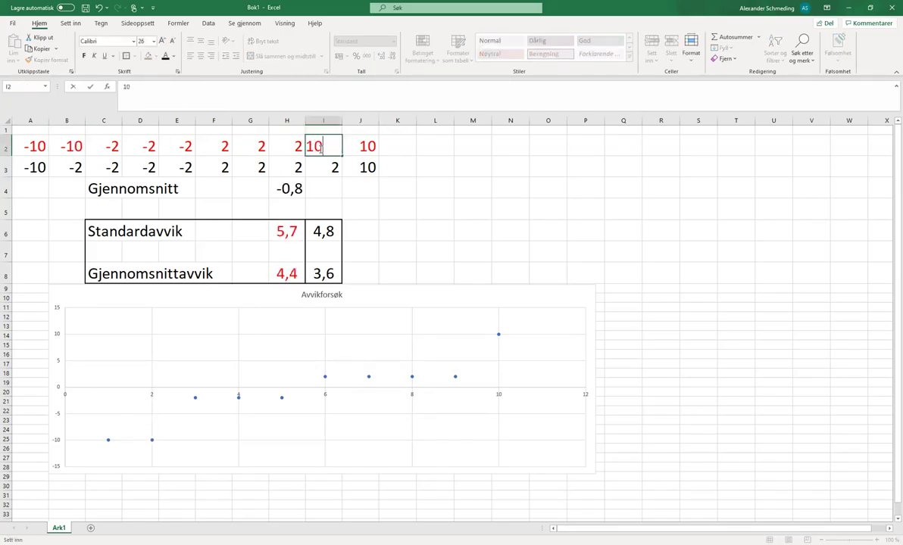
{"action": "key", "text": "Return"}
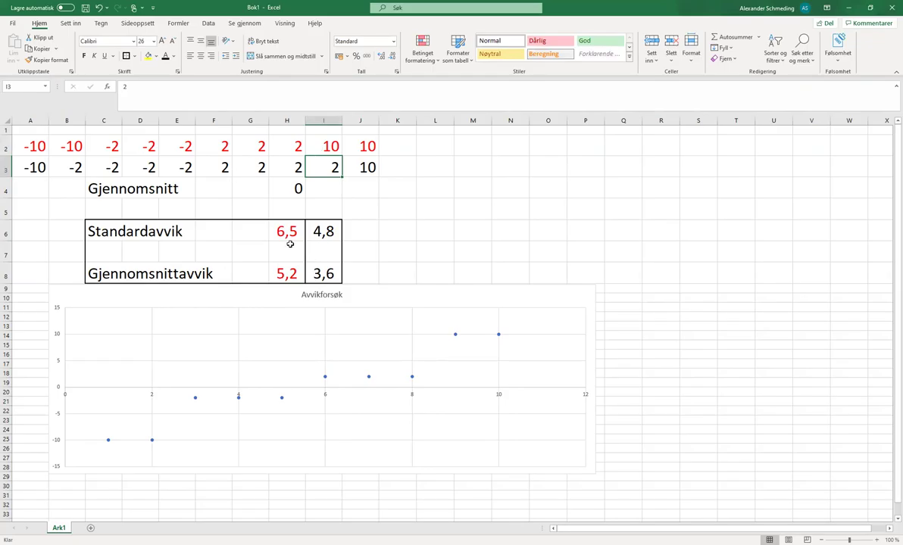
- Match the black data row to the red one by setting B3 to -10 and I3 to 10
{"action": "left_click", "coordinate": [286, 245]}
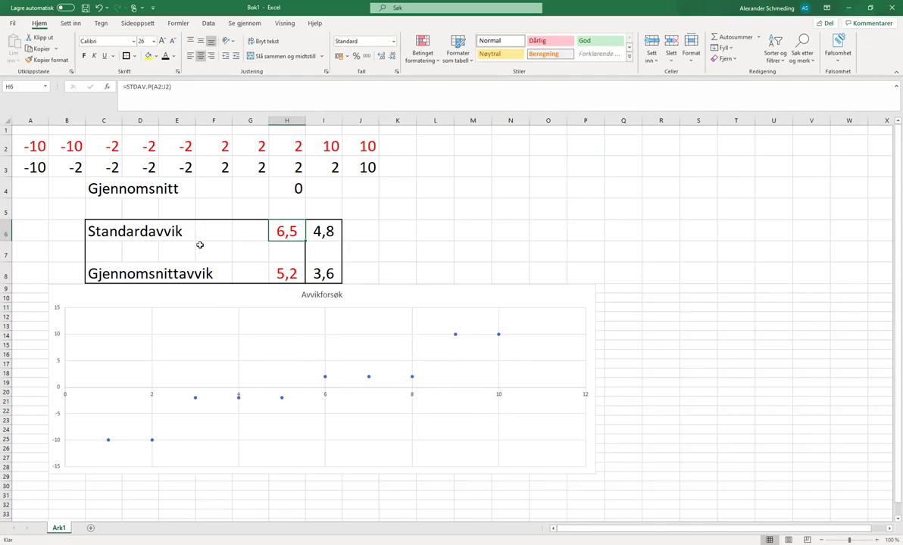
{"action": "left_click", "coordinate": [67, 147]}
{"action": "left_click", "coordinate": [70, 169]}
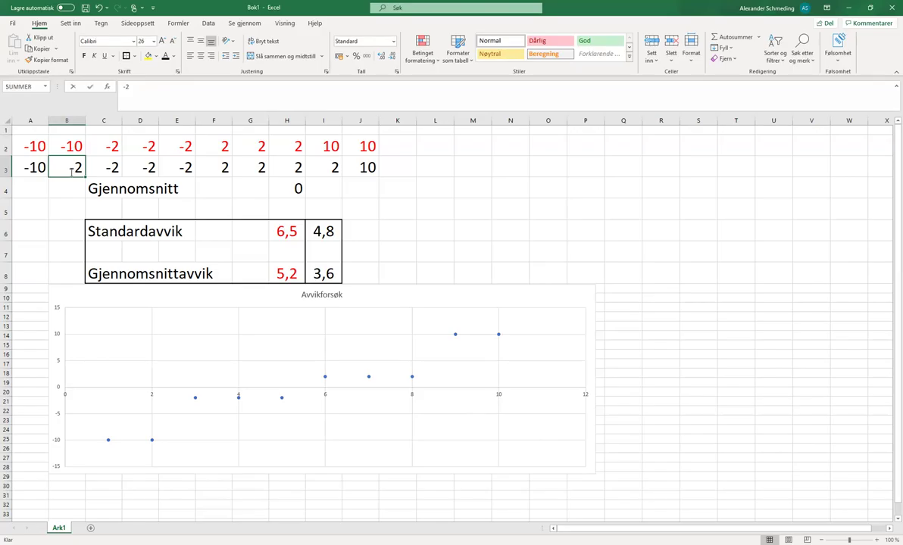
{"action": "type", "text": "-10"}
{"action": "left_click", "coordinate": [307, 168]}
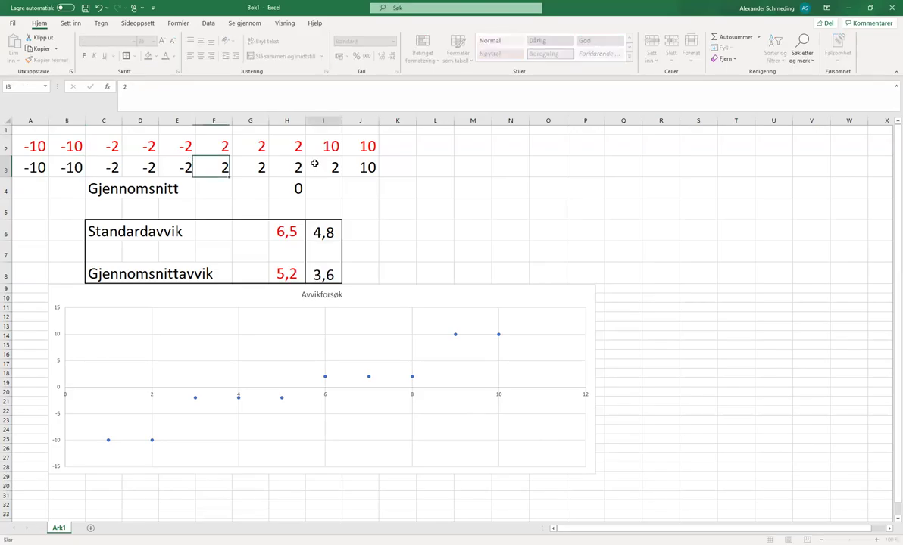
{"action": "type", "text": "10"}
{"action": "key", "text": "Return"}
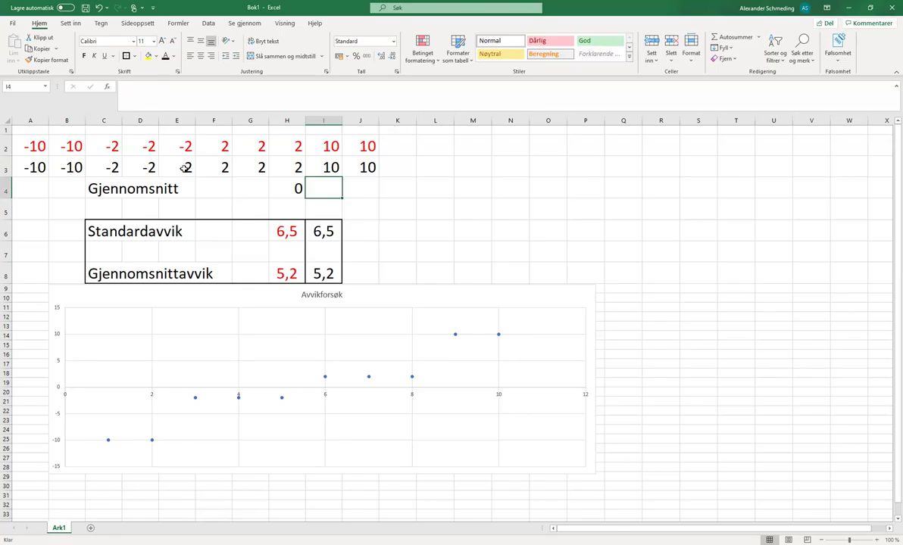
{"action": "left_click", "coordinate": [185, 168]}
{"action": "type", "text": "-0.1"}
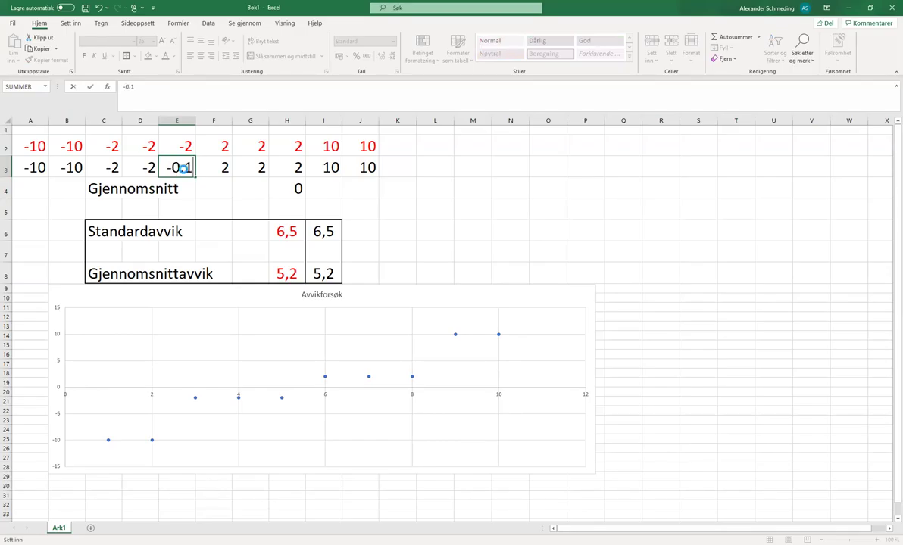
{"action": "key", "text": "Return"}
{"action": "key", "text": "Return"}
- Set the middle values of the black data row to -0,1 in E3 and 0,1 in F3
{"action": "left_click", "coordinate": [184, 168]}
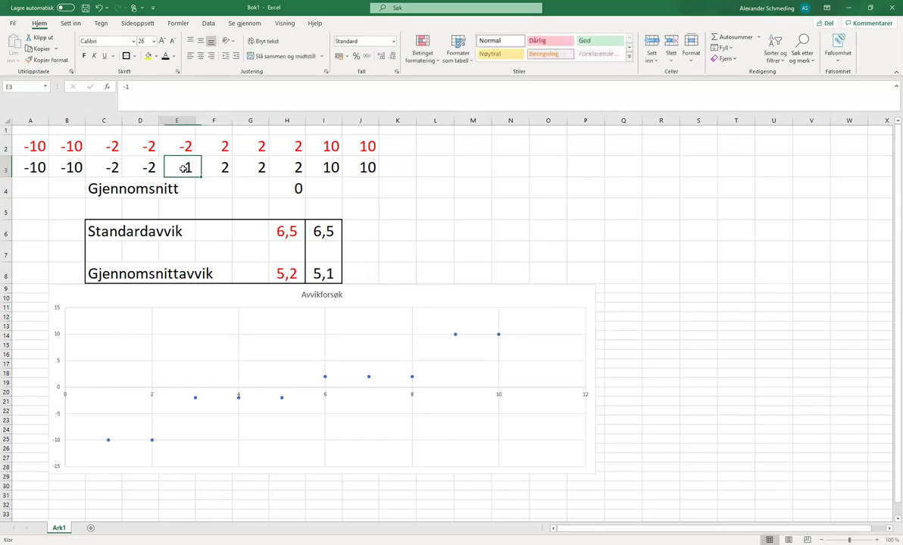
{"action": "type", "text": "-0,1"}
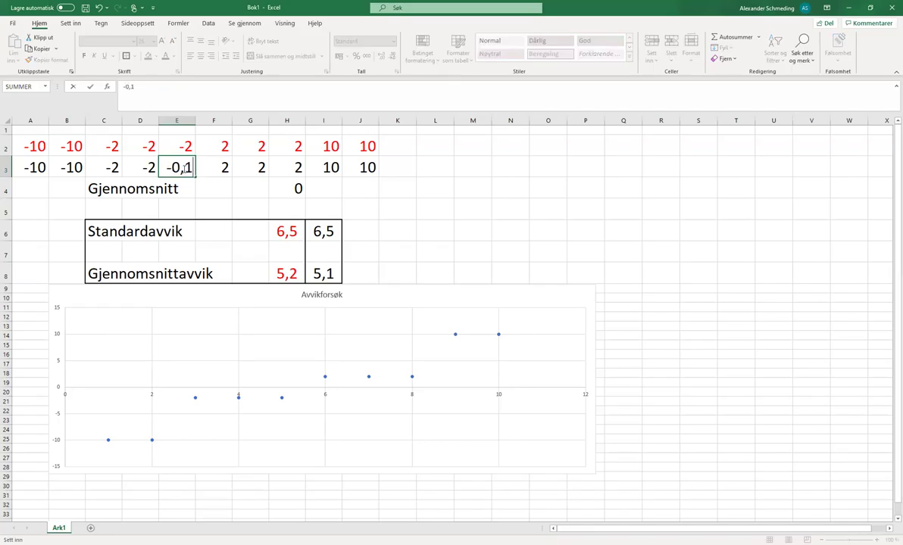
{"action": "key", "text": "Return"}
{"action": "key", "text": "Right"}
{"action": "key", "text": "Up"}
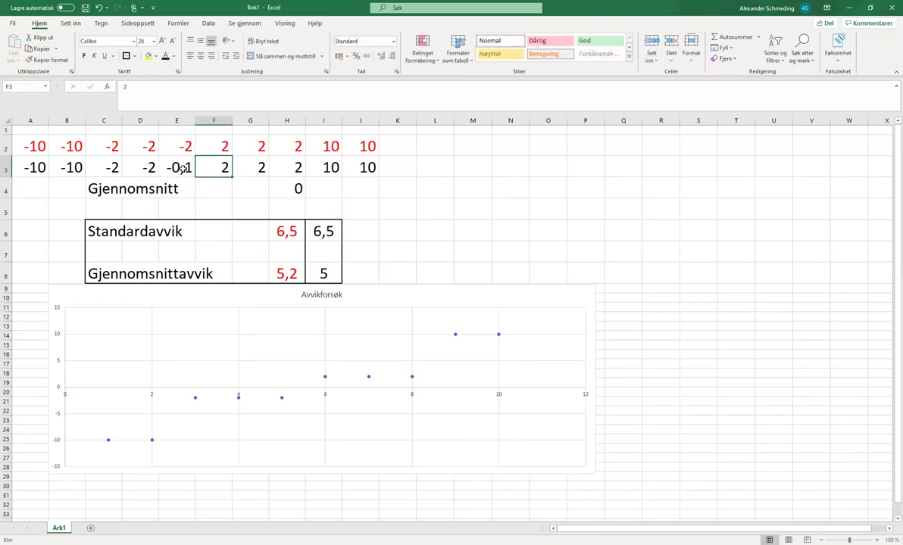
{"action": "type", "text": "0,1"}
{"action": "key", "text": "Return"}
{"action": "key", "text": "Up"}
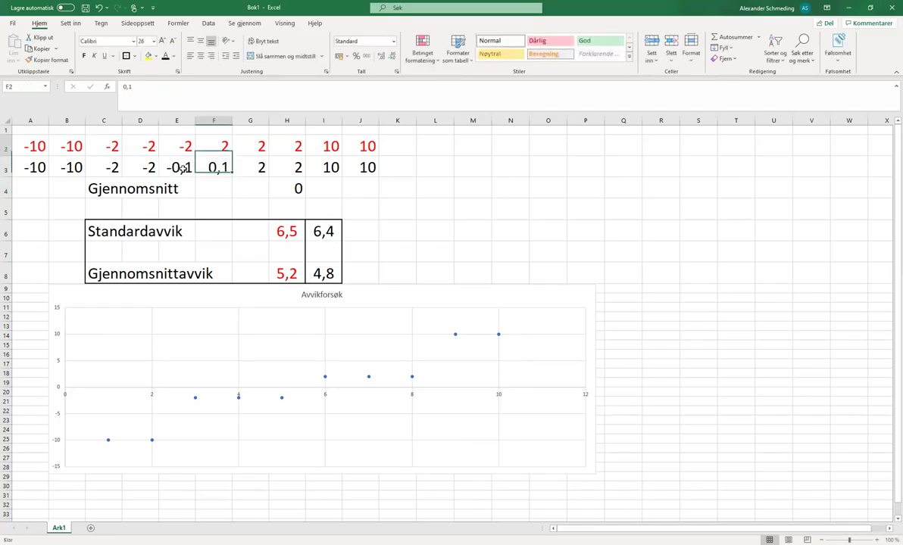
{"action": "key", "text": "Up"}
{"action": "key", "text": "Left"}
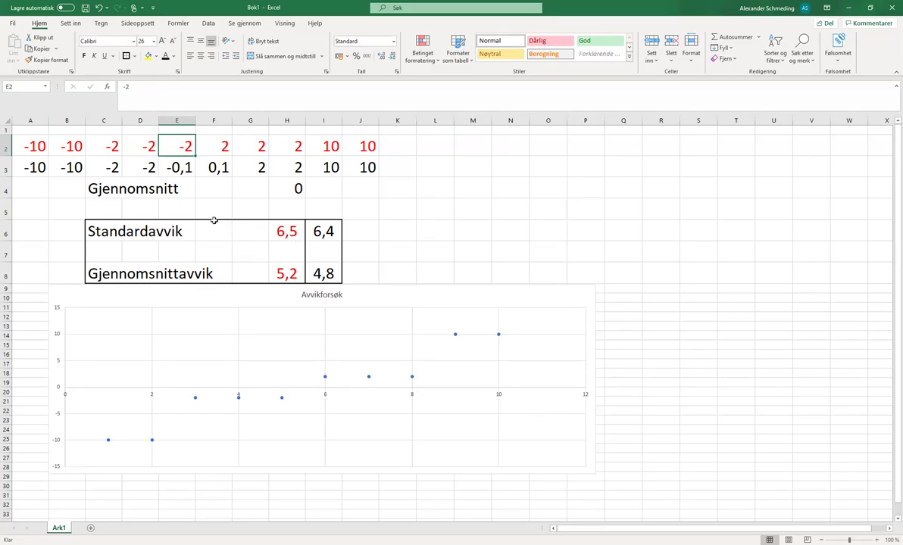
- Compare the standard deviations of both rows and inspect the formula behind the red row's average deviation
{"action": "left_click", "coordinate": [320, 236]}
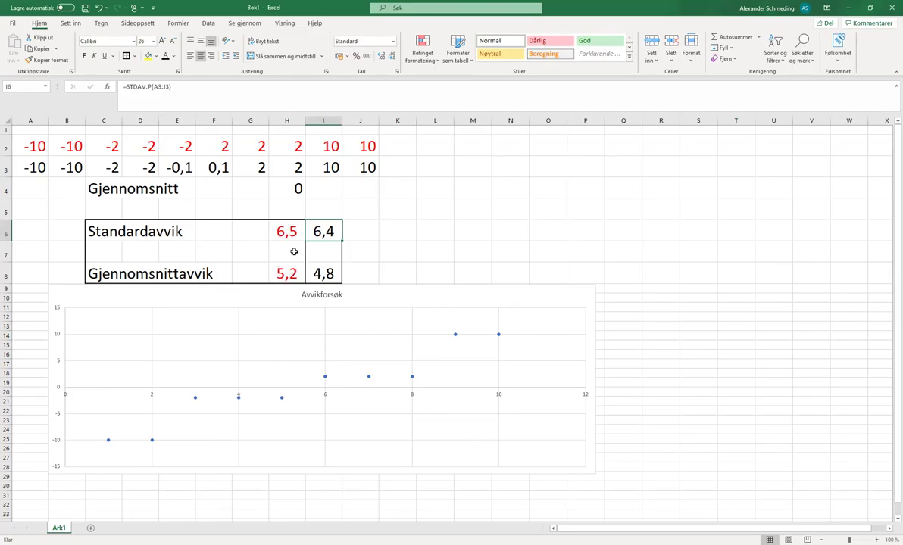
{"action": "left_click_drag", "start_coordinate": [277, 234], "coordinate": [322, 233]}
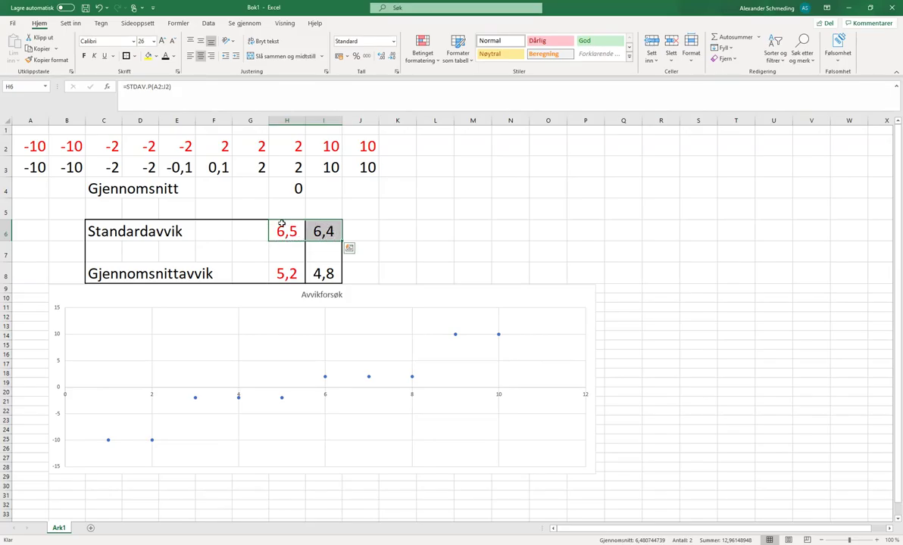
{"action": "left_click", "coordinate": [292, 274]}
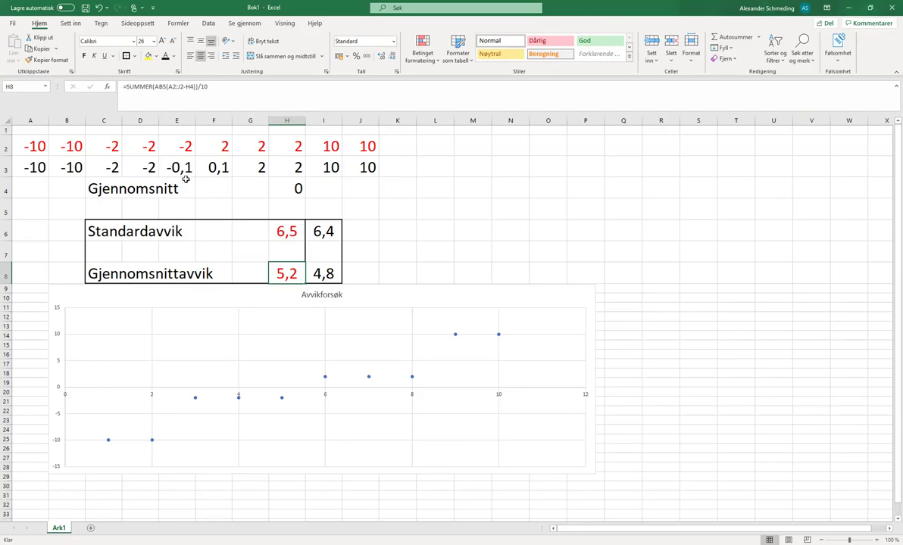
{"action": "left_click", "coordinate": [275, 209]}
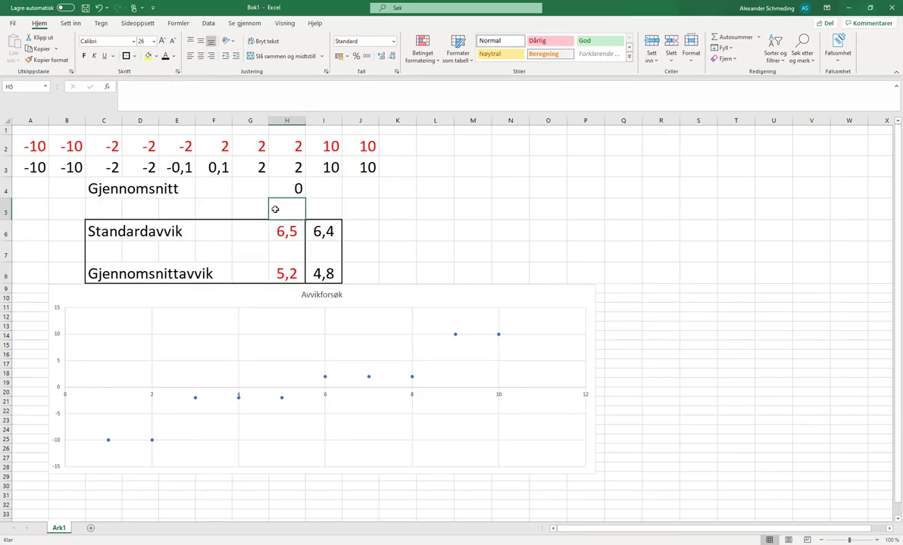